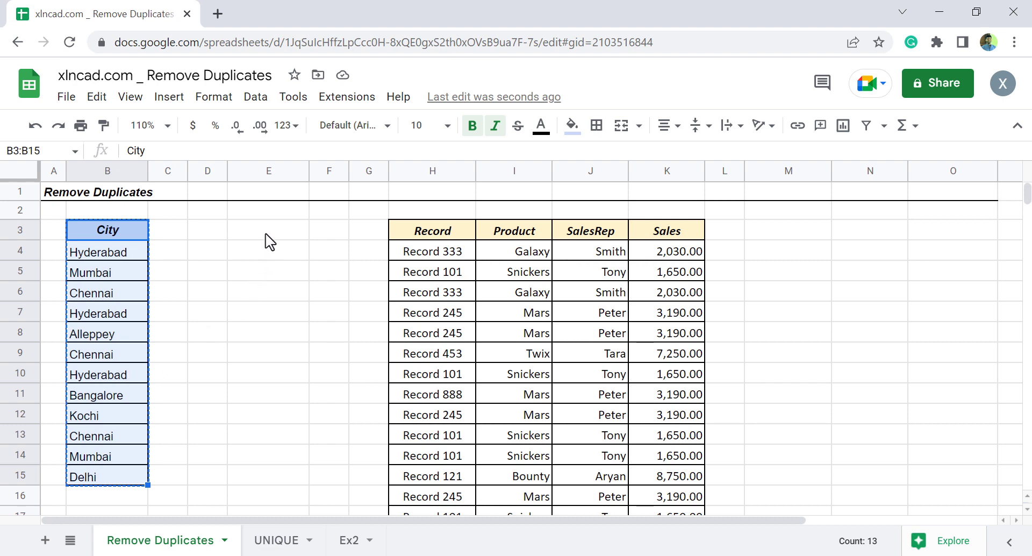
Paste the copied City list into column E starting at cell E3.
{"action": "left_click", "coordinate": [284, 237]}
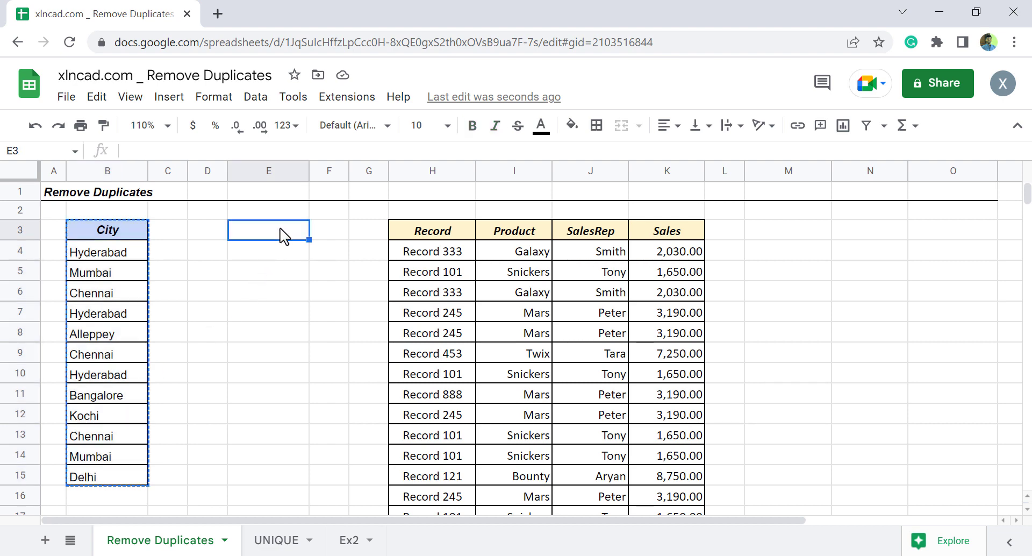
{"action": "type", "text": "City Hyderabad Mumbai Chennai Hyderabad Alleppey Chennai Hyderabad Bangalore Kochi Chennai Mumbai Delhi"}
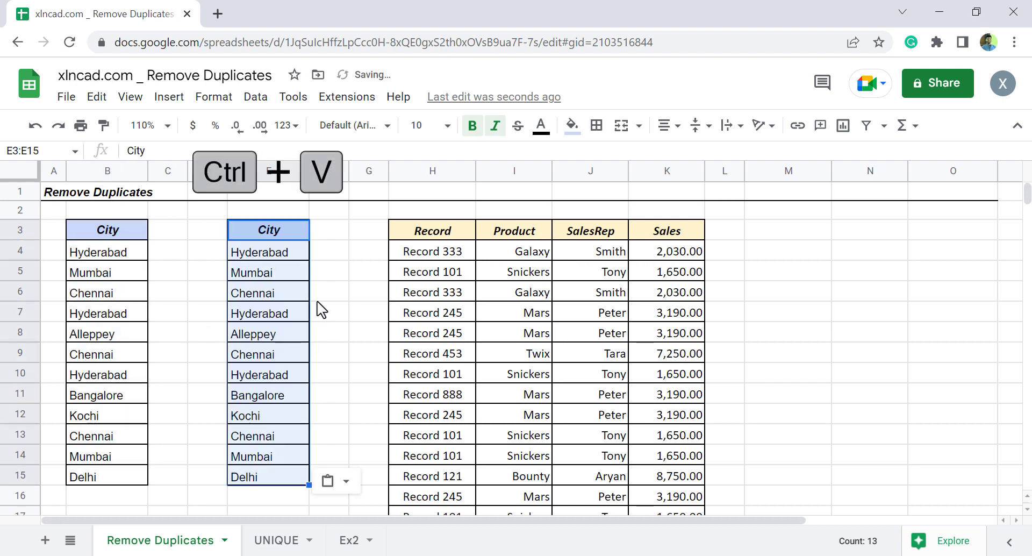
{"action": "left_click", "coordinate": [333, 336]}
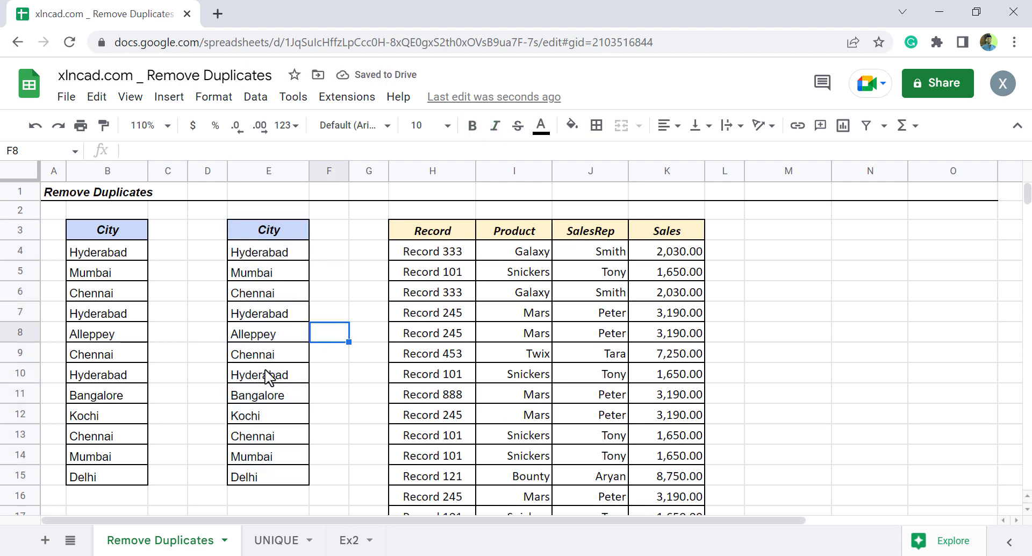
Remove duplicates from the City list in E3:E15, treating the first row as a header and analyzing column E.
{"action": "left_click_drag", "start_coordinate": [281, 231], "coordinate": [279, 477]}
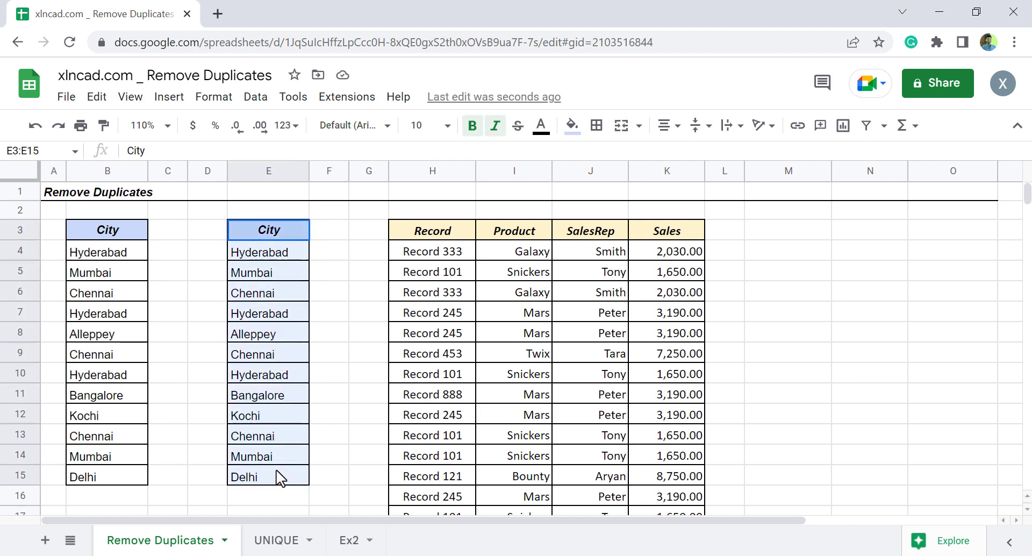
{"action": "left_click", "coordinate": [261, 102]}
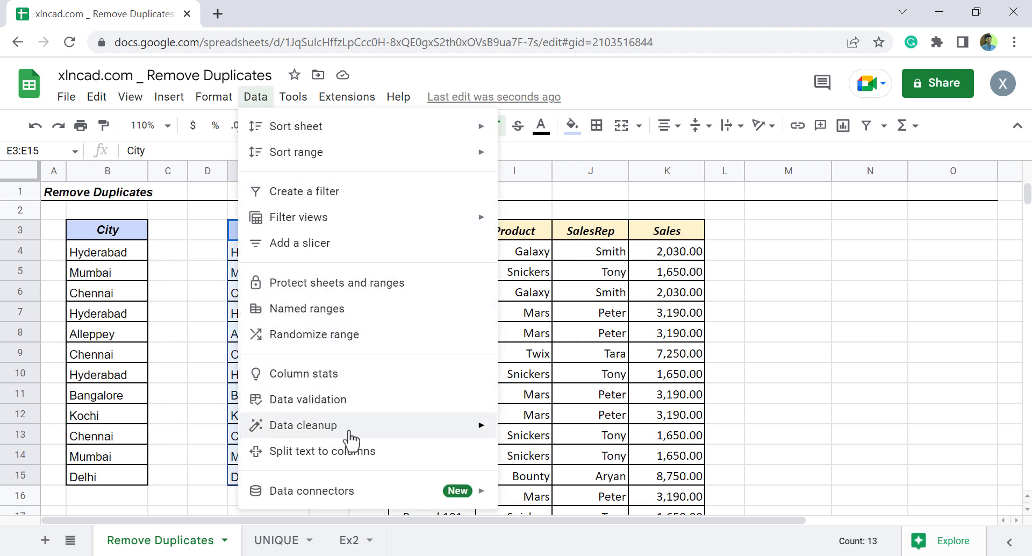
{"action": "mouse_move", "coordinate": [354, 433]}
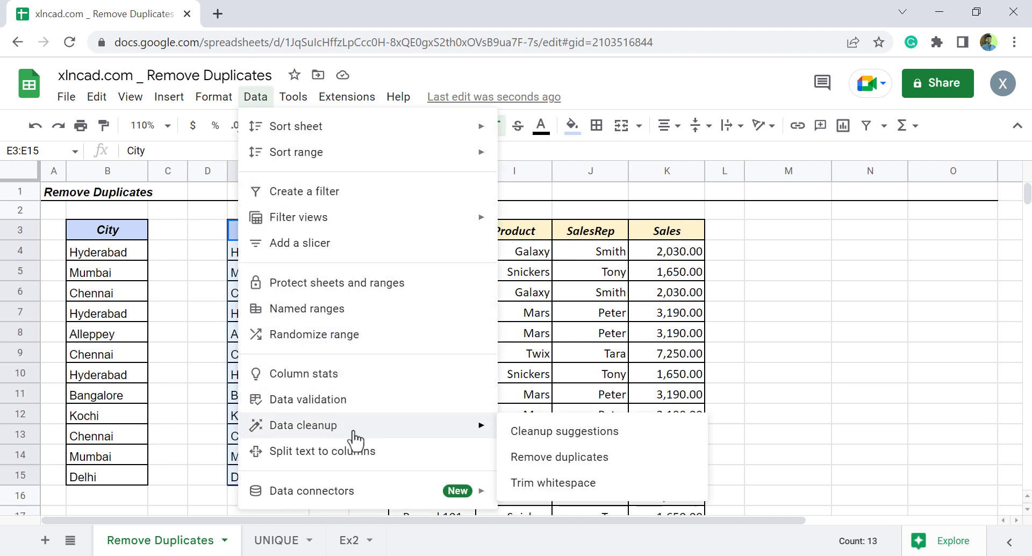
{"action": "left_click", "coordinate": [630, 471]}
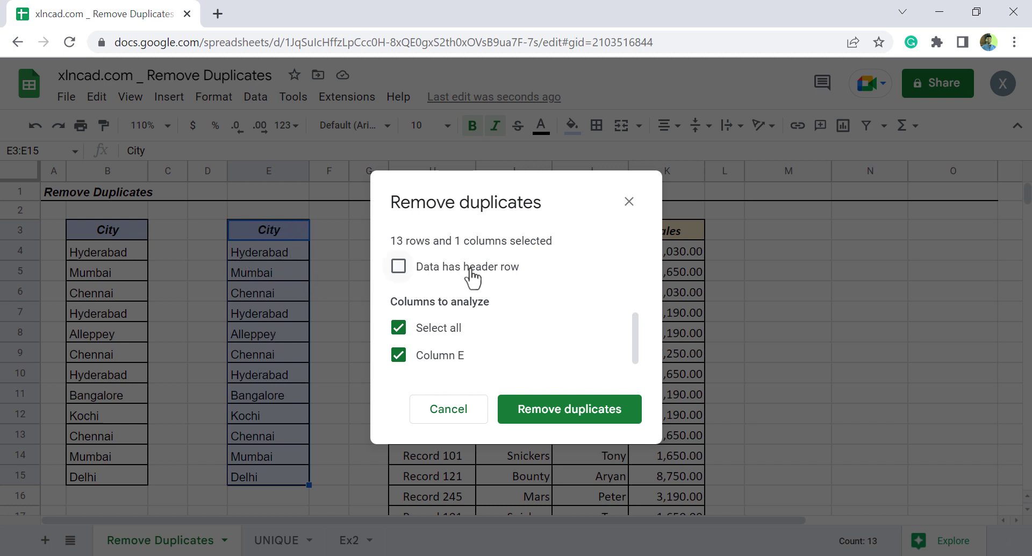
{"action": "left_click", "coordinate": [399, 266]}
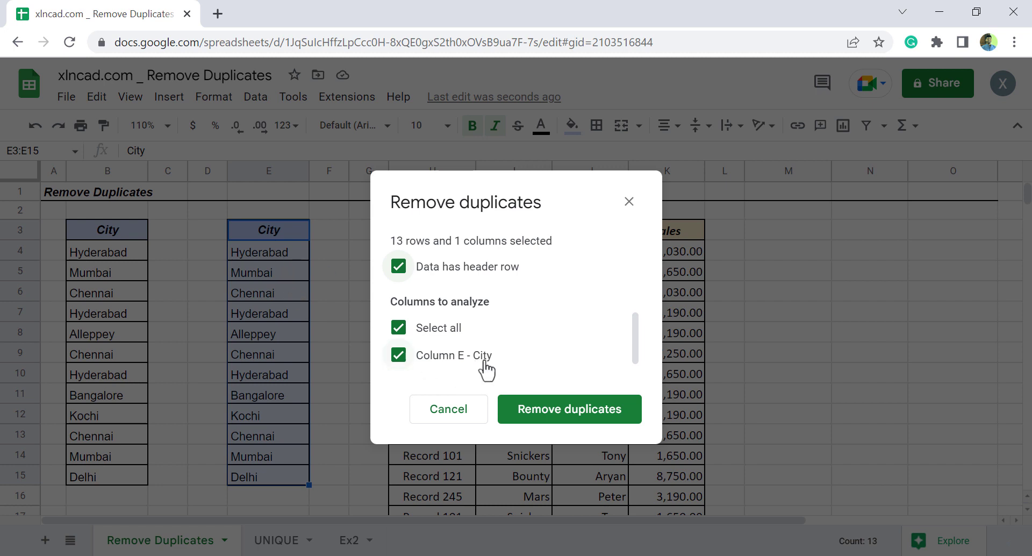
{"action": "left_click", "coordinate": [539, 423]}
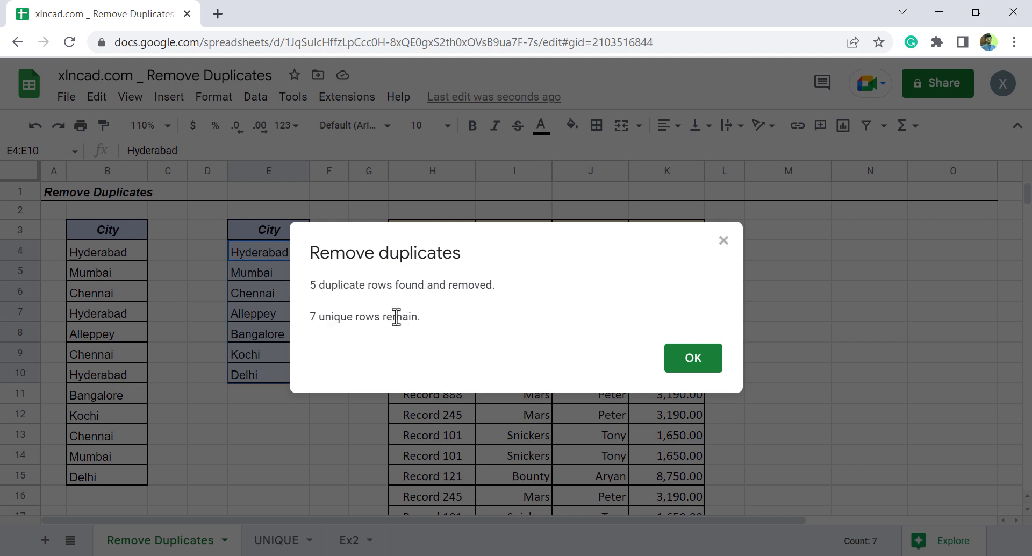
{"action": "left_click", "coordinate": [675, 370]}
{"action": "left_click", "coordinate": [289, 419]}
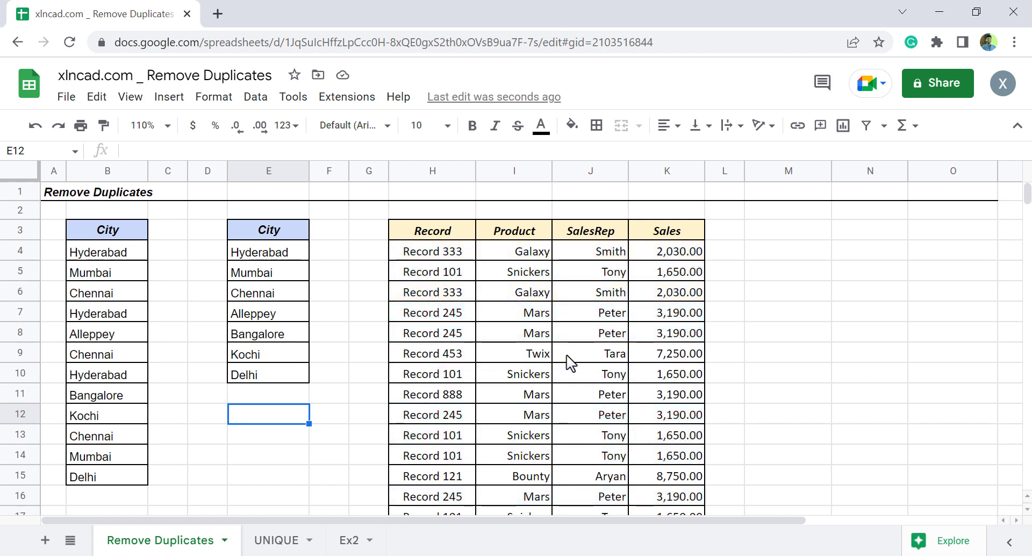
Remove duplicate rows from the sales table H3:K18, marking the data as having a header row and analyzing all four columns.
{"action": "left_click_drag", "start_coordinate": [467, 231], "coordinate": [682, 422]}
{"action": "scroll", "coordinate": [681, 423], "scroll_direction": "up", "scroll_amount": 2}
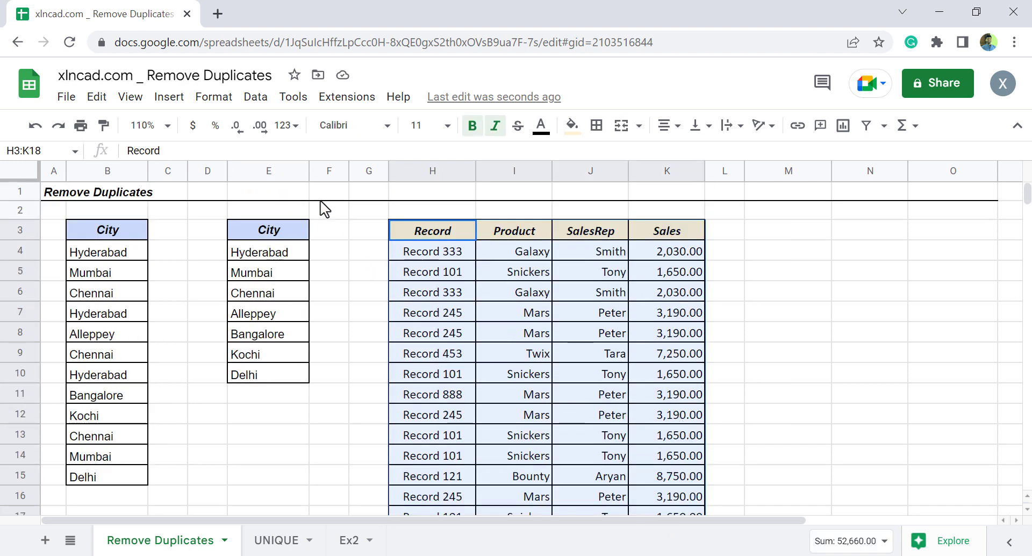
{"action": "left_click", "coordinate": [260, 106]}
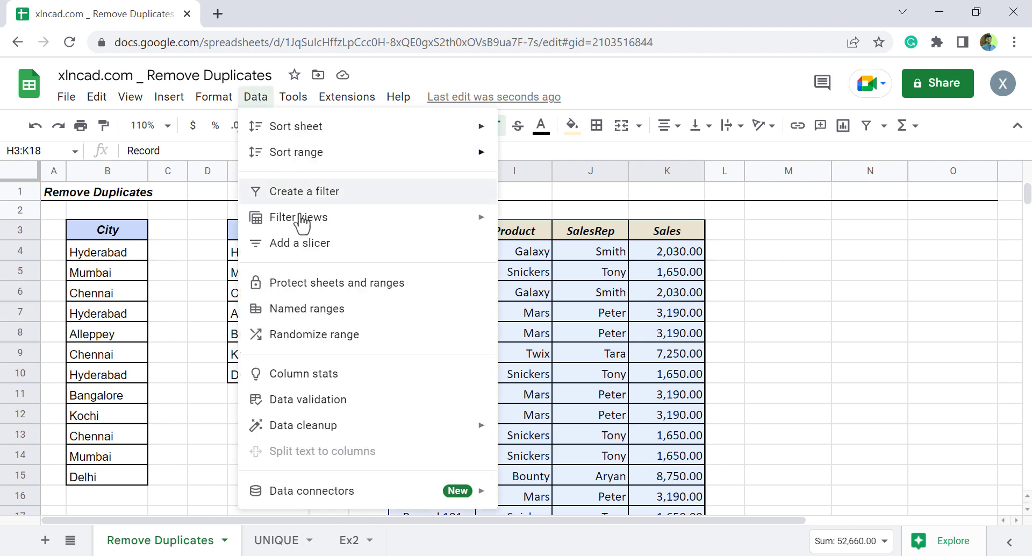
{"action": "mouse_move", "coordinate": [385, 425]}
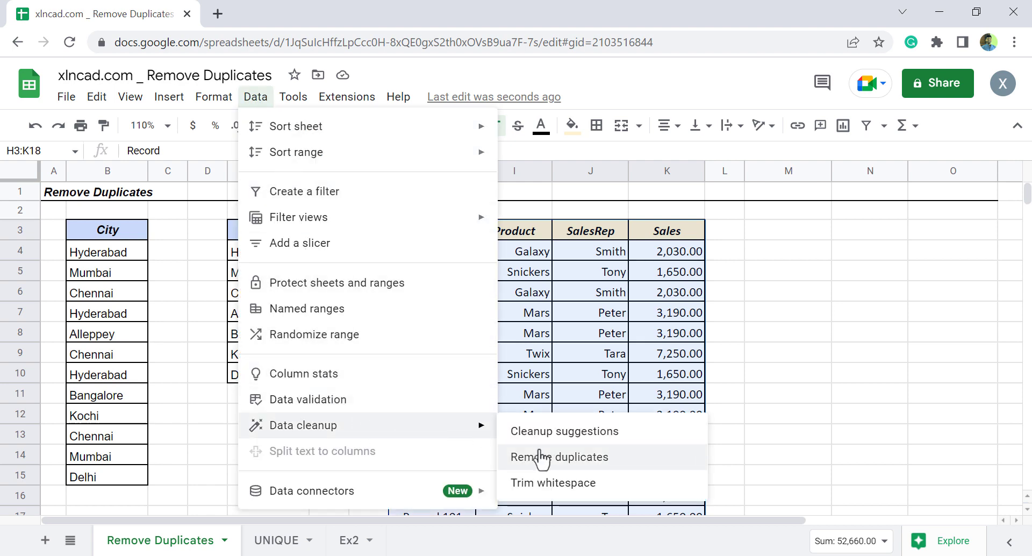
{"action": "left_click", "coordinate": [602, 471]}
{"action": "left_click_drag", "start_coordinate": [538, 171], "coordinate": [203, 156]}
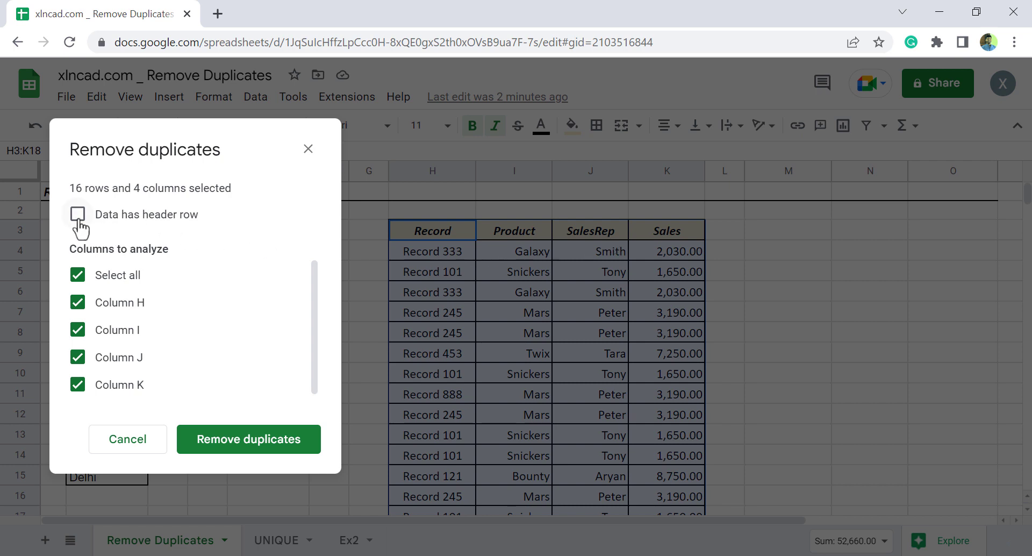
{"action": "left_click", "coordinate": [79, 217]}
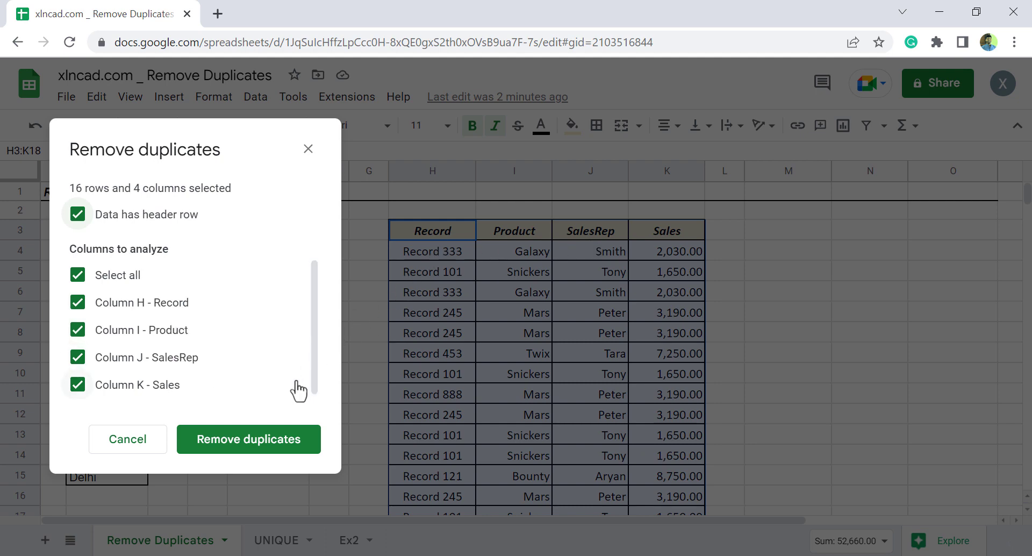
{"action": "left_click", "coordinate": [272, 440]}
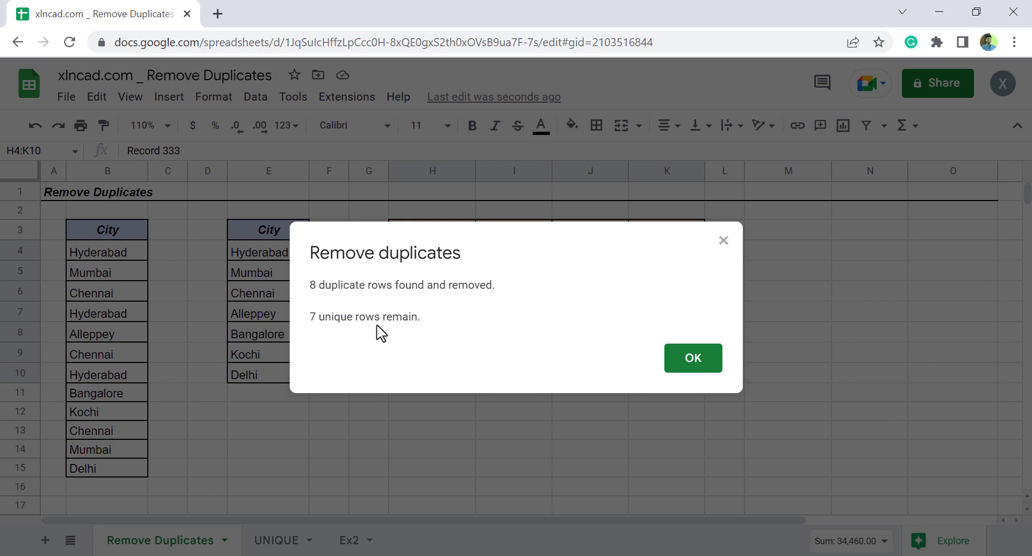
{"action": "left_click", "coordinate": [696, 364]}
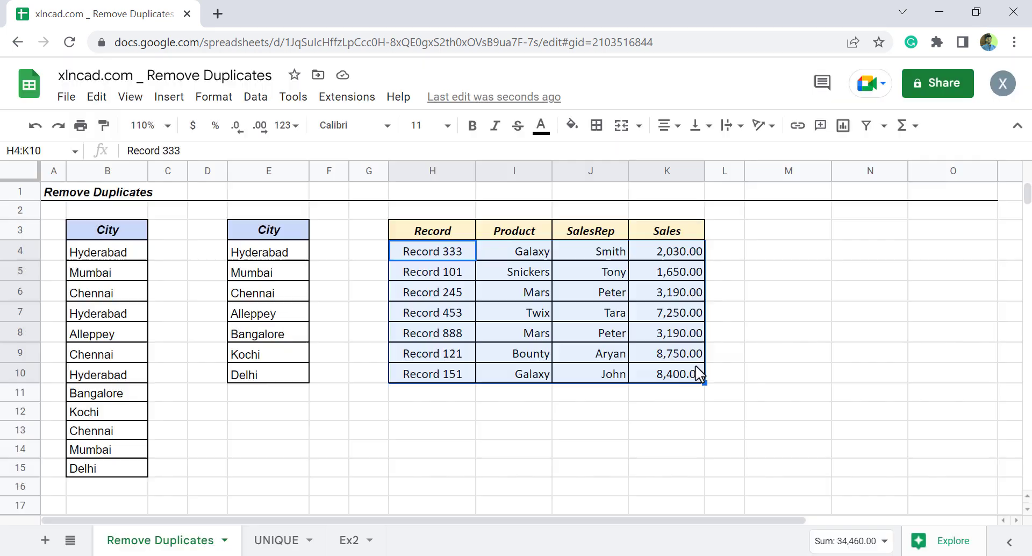
{"action": "left_click", "coordinate": [519, 421]}
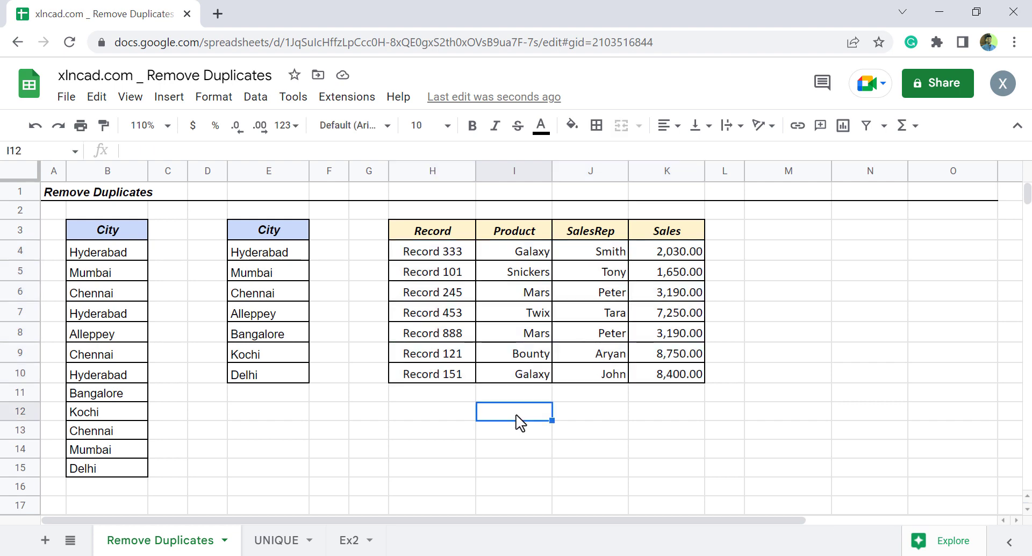
On the UNIQUE sheet, enter =UNIQUE(B3:B15) in cell D5 to list the distinct cities.
{"action": "left_click", "coordinate": [278, 538]}
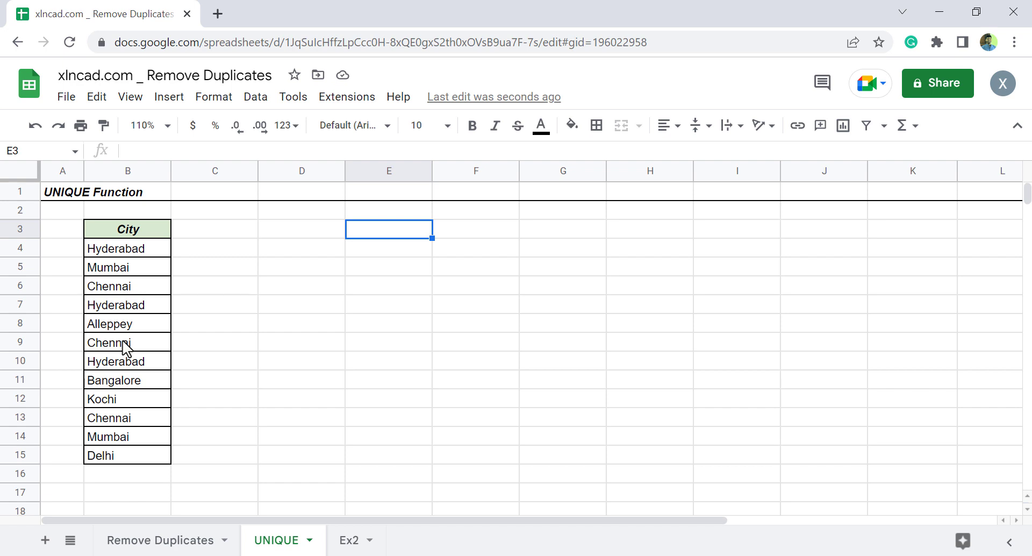
{"action": "left_click", "coordinate": [293, 271]}
{"action": "type", "text": "="}
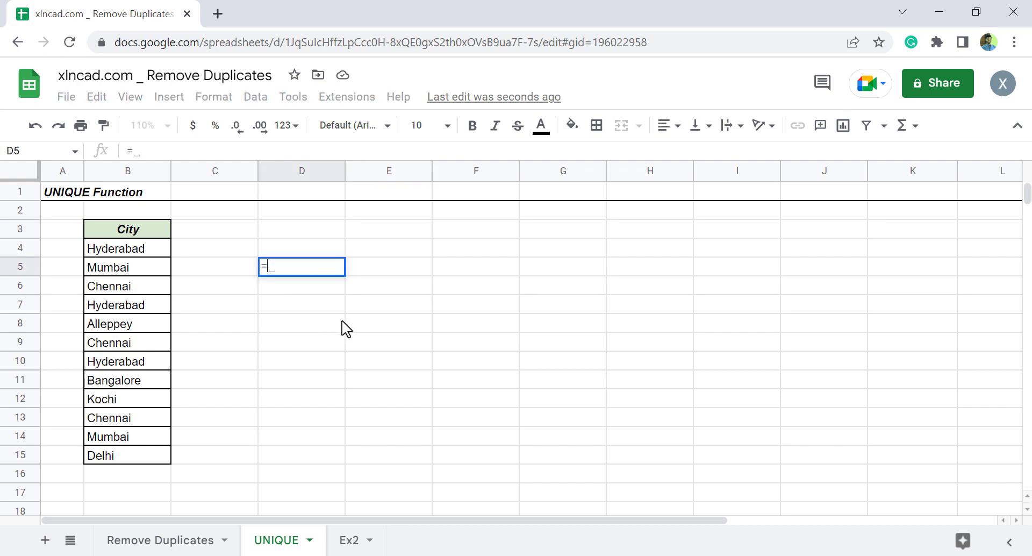
{"action": "type", "text": "UNIQUE"}
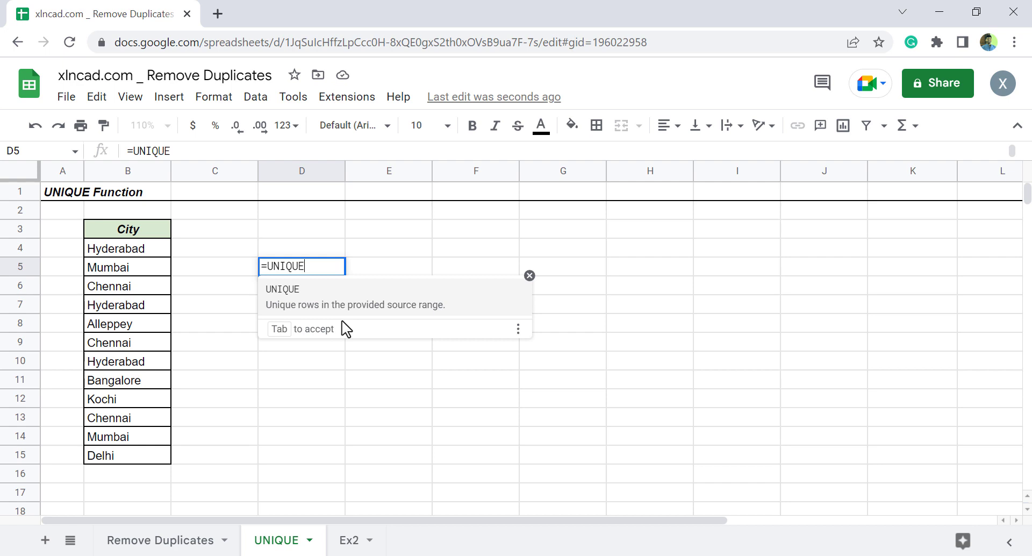
{"action": "left_click", "coordinate": [310, 306]}
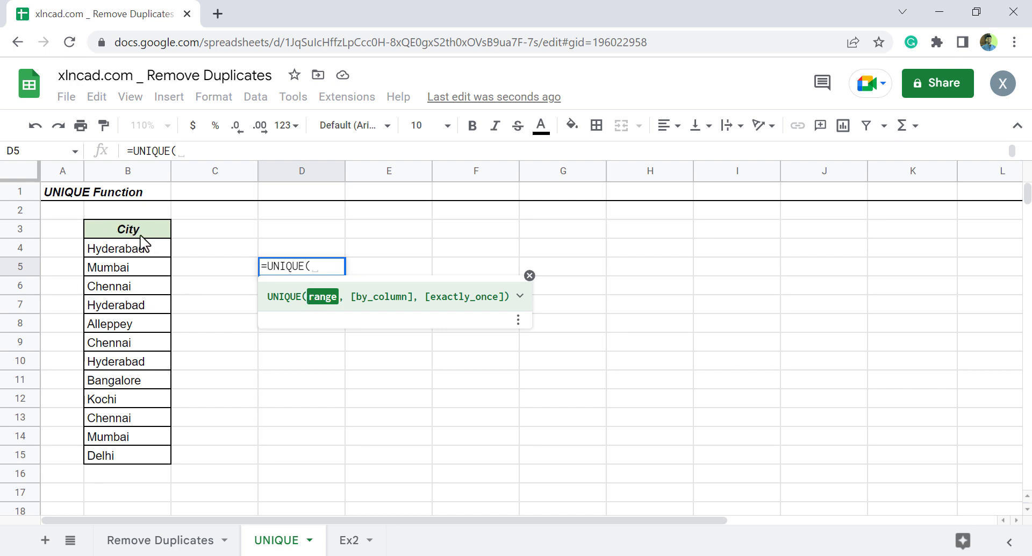
{"action": "left_click_drag", "start_coordinate": [128, 230], "coordinate": [127, 454]}
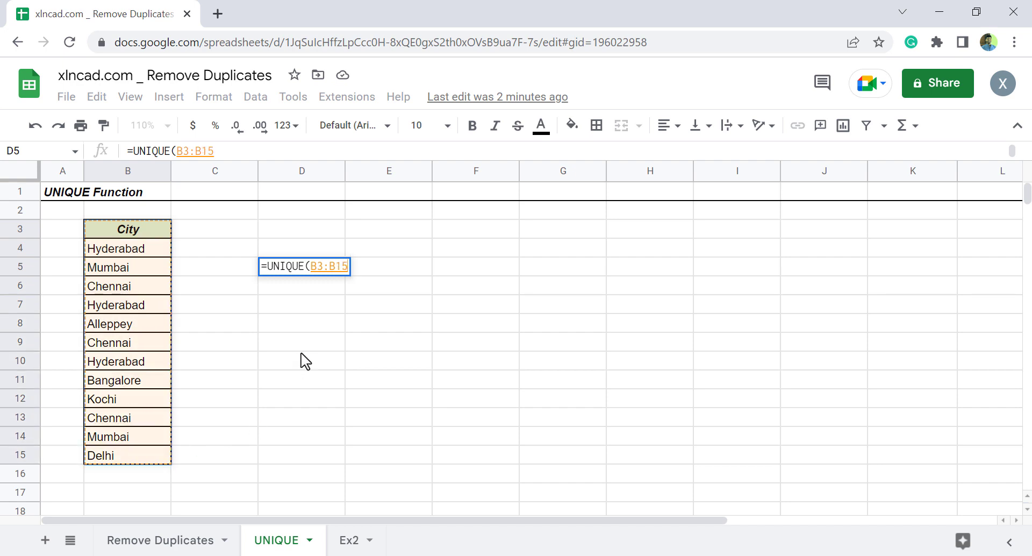
{"action": "type", "text": ")"}
{"action": "key", "text": "Return"}
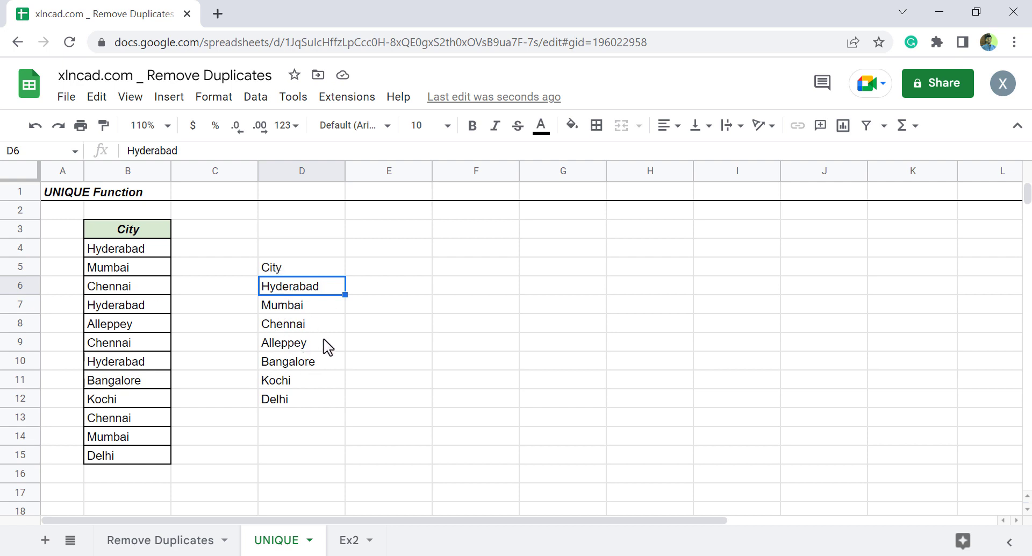
{"action": "left_click", "coordinate": [329, 269]}
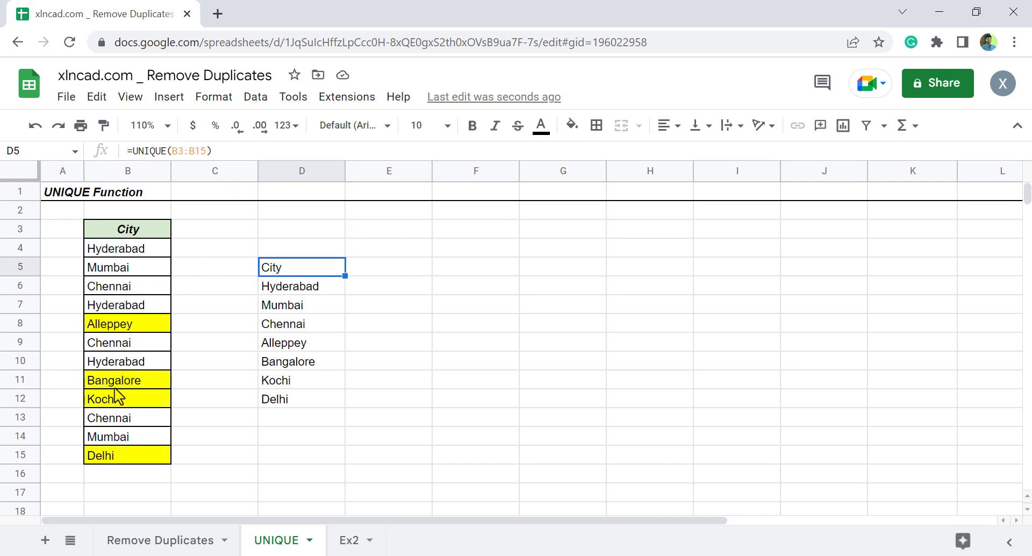
Enter =UNIQUE(B3:B15,,TRUE) in cell F6 to list only the cities that occur exactly once.
{"action": "left_click", "coordinate": [467, 288]}
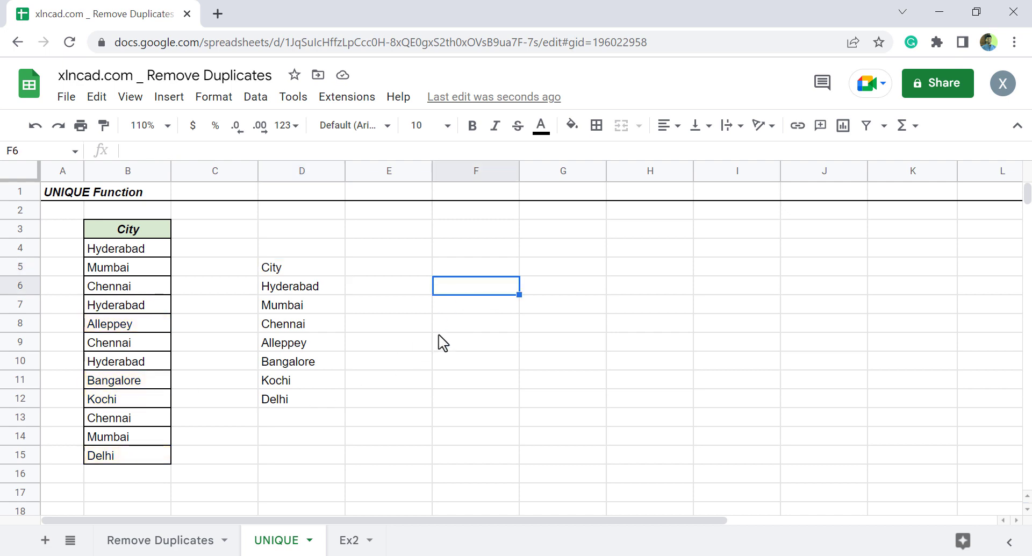
{"action": "type", "text": "="}
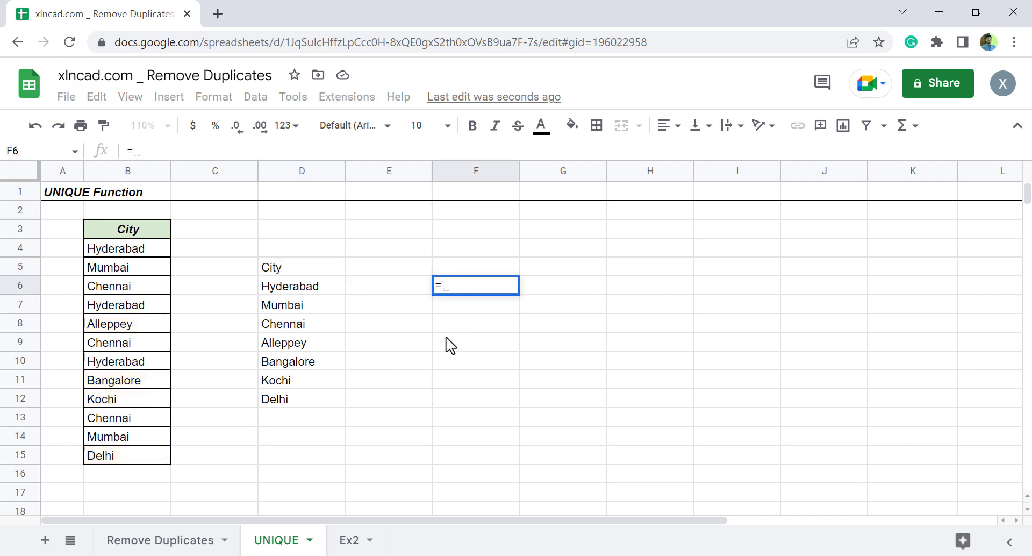
{"action": "type", "text": "UNI"}
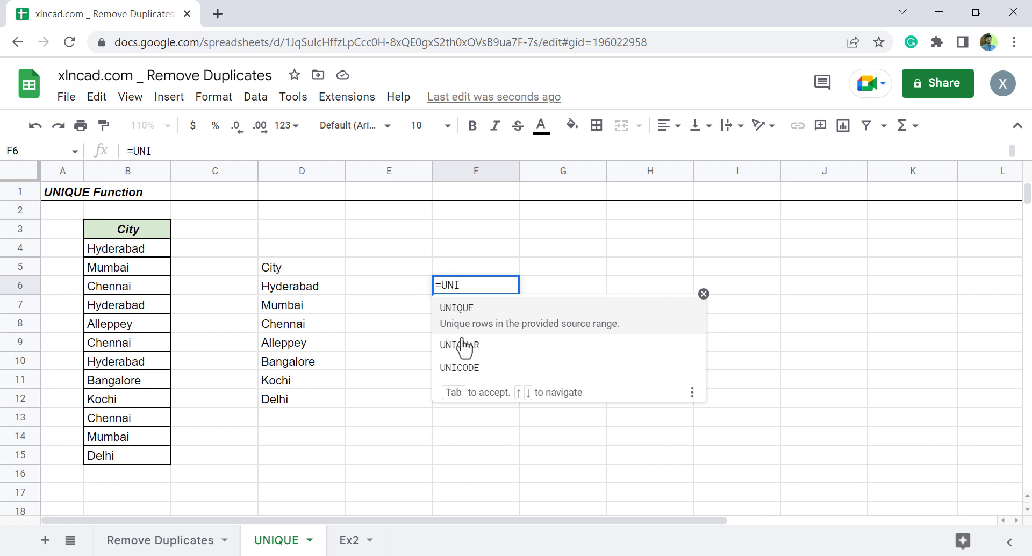
{"action": "left_click", "coordinate": [511, 322]}
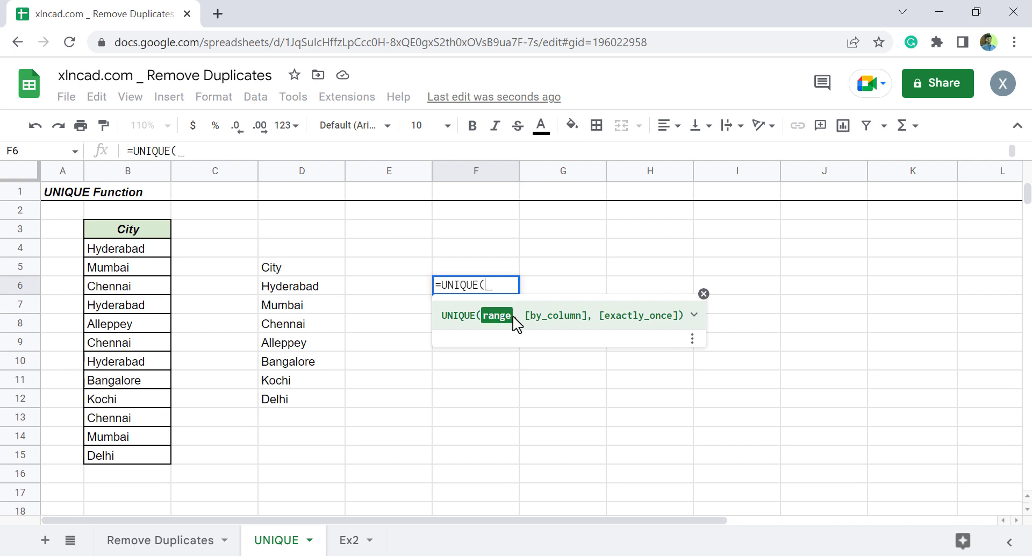
{"action": "left_click_drag", "start_coordinate": [128, 233], "coordinate": [138, 458]}
{"action": "type", "text": ", "}
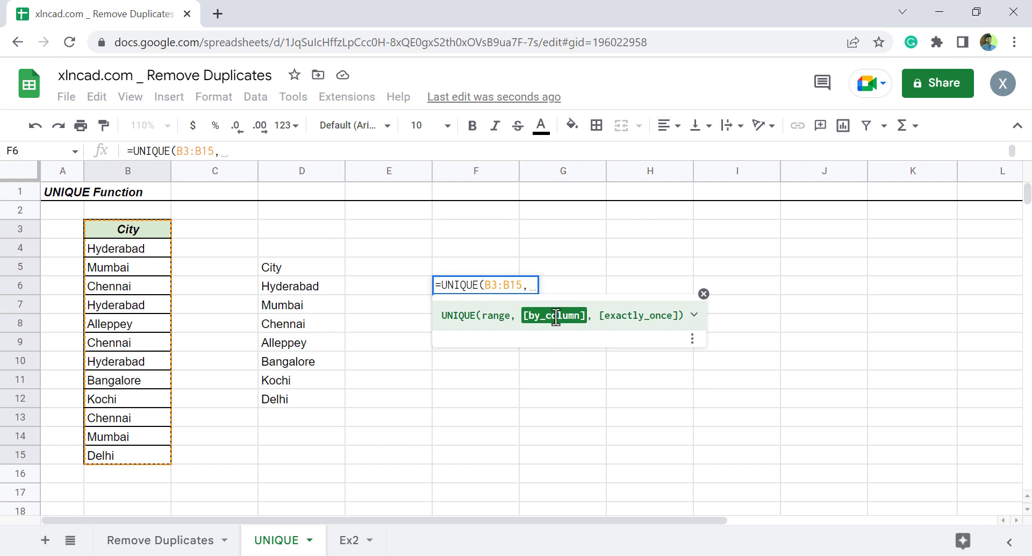
{"action": "type", "text": ","}
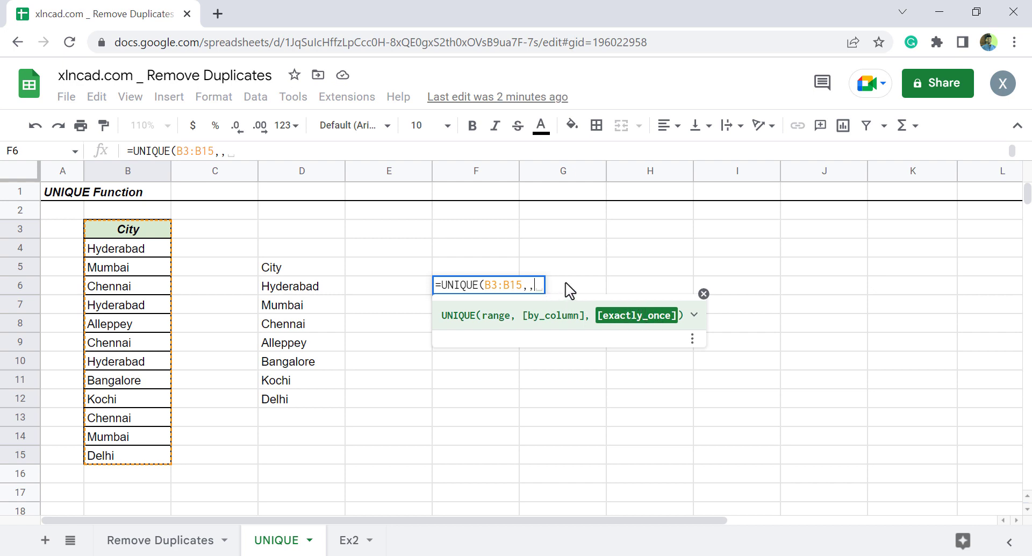
{"action": "type", "text": "T"}
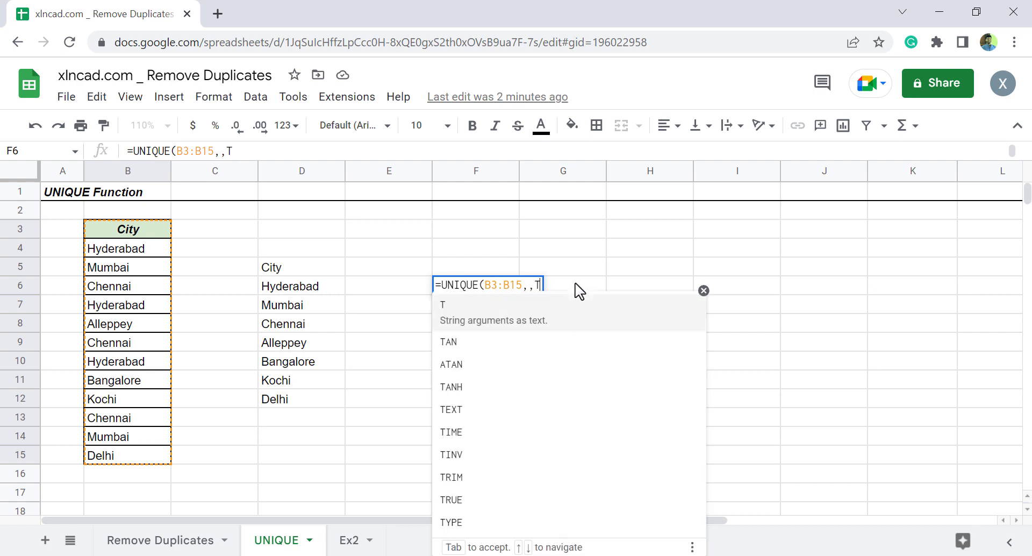
{"action": "type", "text": "RUE)"}
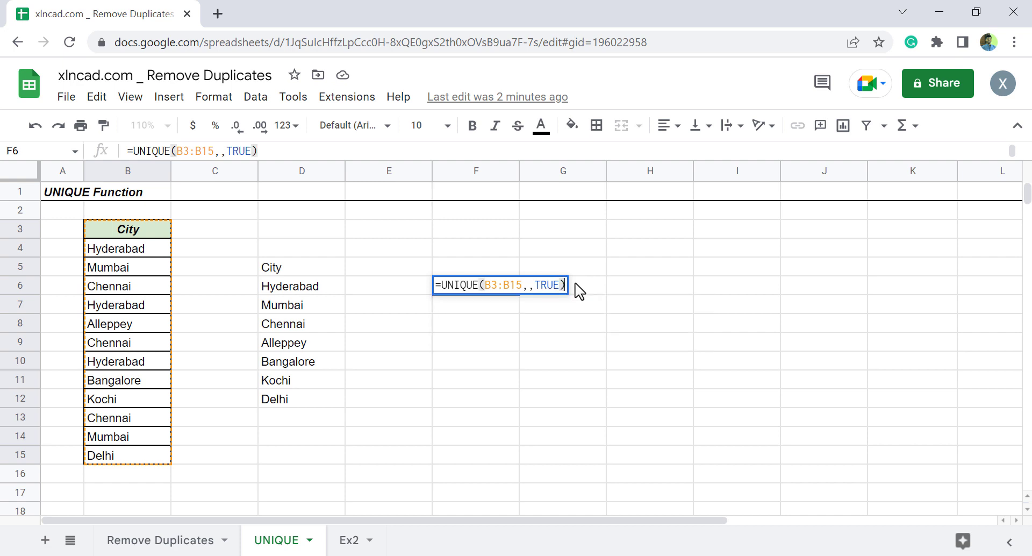
{"action": "key", "text": "Return"}
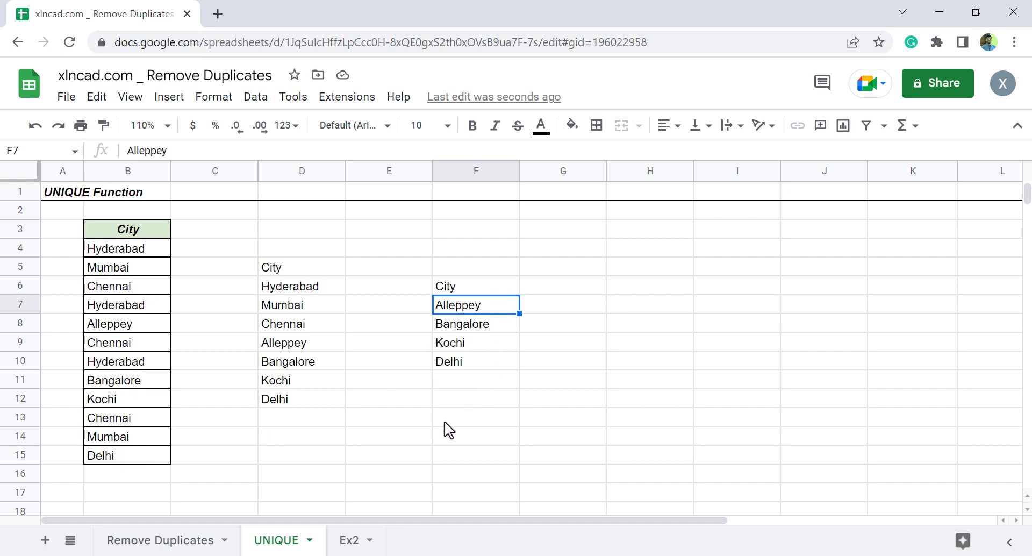
On the Ex2 sheet, enter =UNIQUE(B3:E18) in cell G5 to list the distinct rows of the sales table.
{"action": "left_click", "coordinate": [349, 540]}
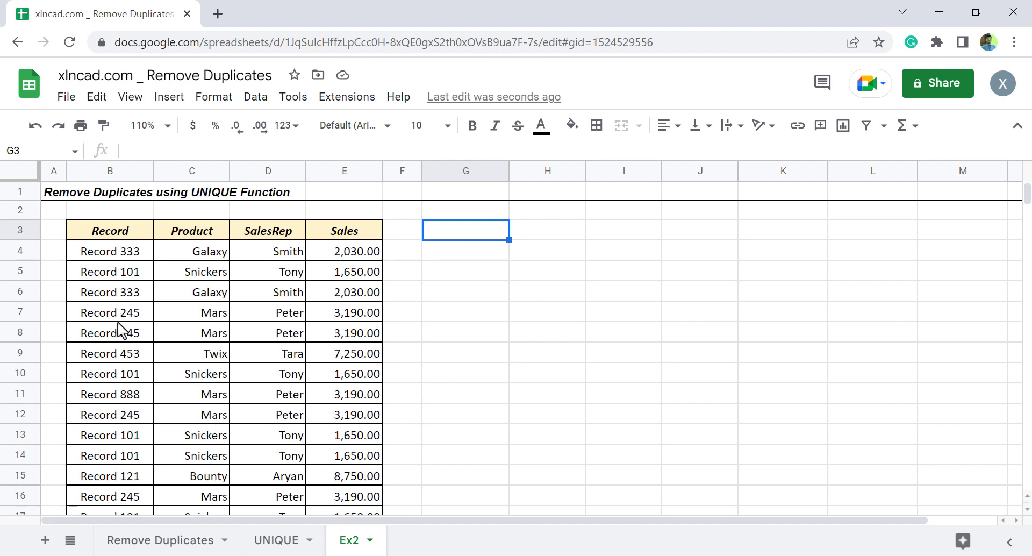
{"action": "scroll", "coordinate": [269, 429], "scroll_direction": "down", "scroll_amount": 3}
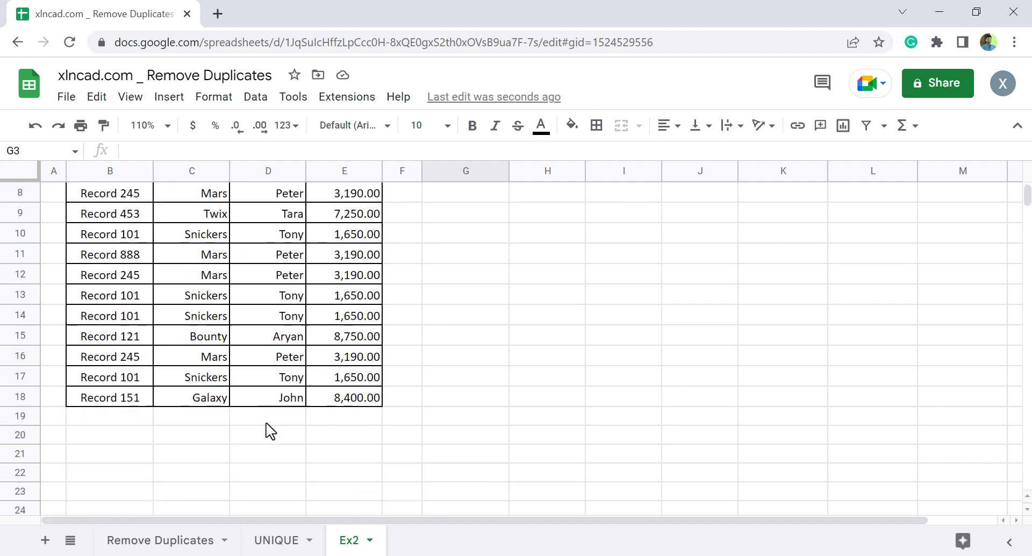
{"action": "scroll", "coordinate": [269, 429], "scroll_direction": "up", "scroll_amount": 3}
{"action": "scroll", "coordinate": [247, 396], "scroll_direction": "down", "scroll_amount": 3}
{"action": "scroll", "coordinate": [252, 400], "scroll_direction": "up", "scroll_amount": 3}
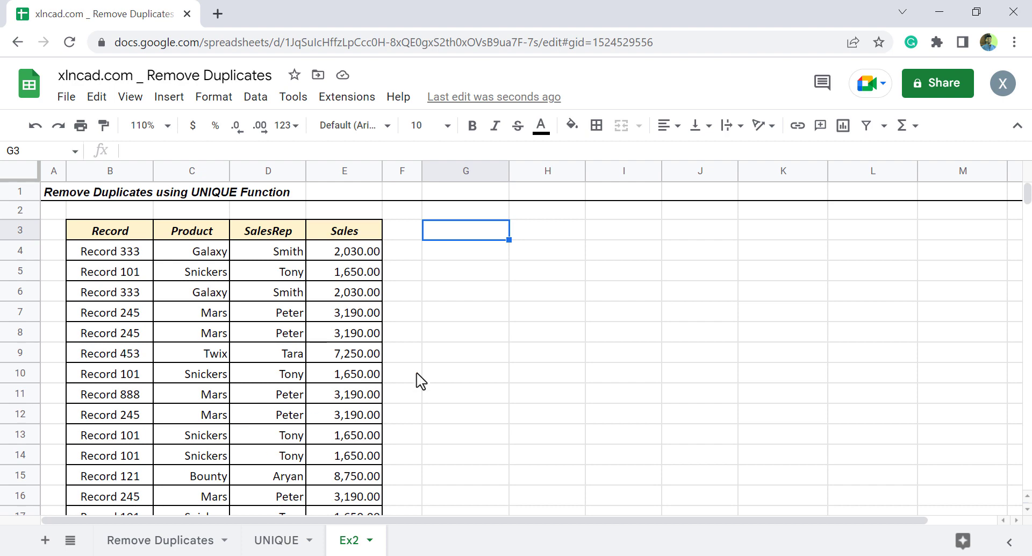
{"action": "left_click", "coordinate": [488, 276]}
{"action": "type", "text": "="}
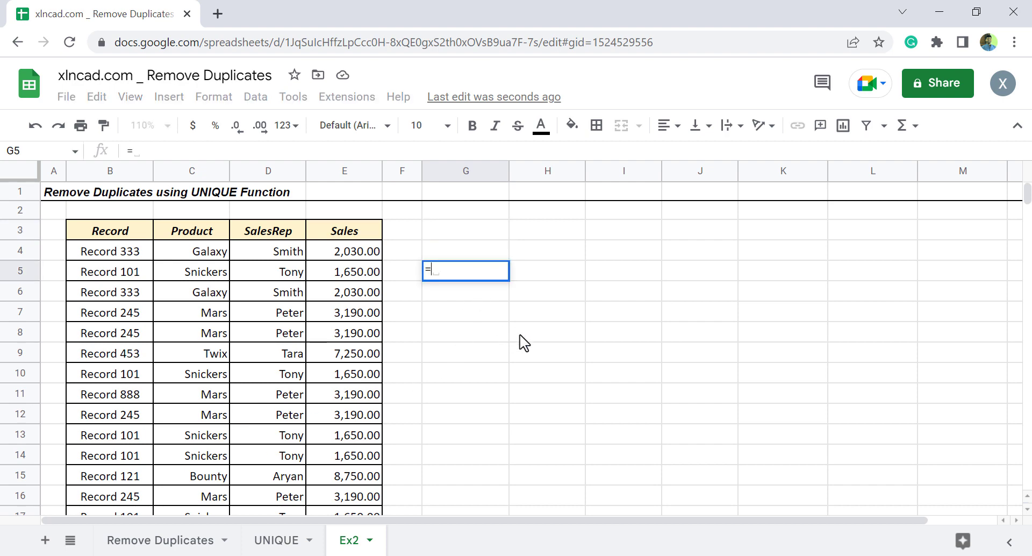
{"action": "type", "text": "UNIQUE"}
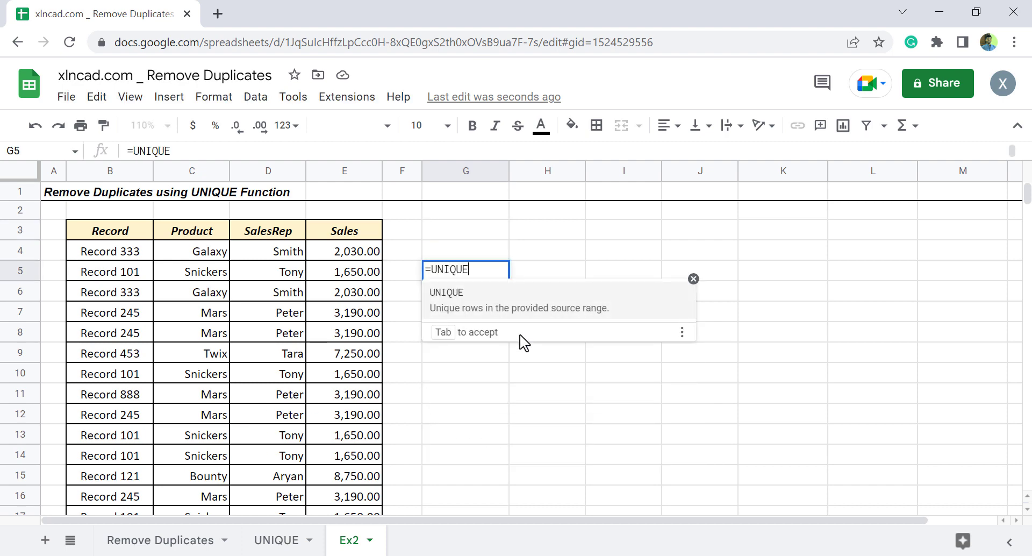
{"action": "type", "text": "("}
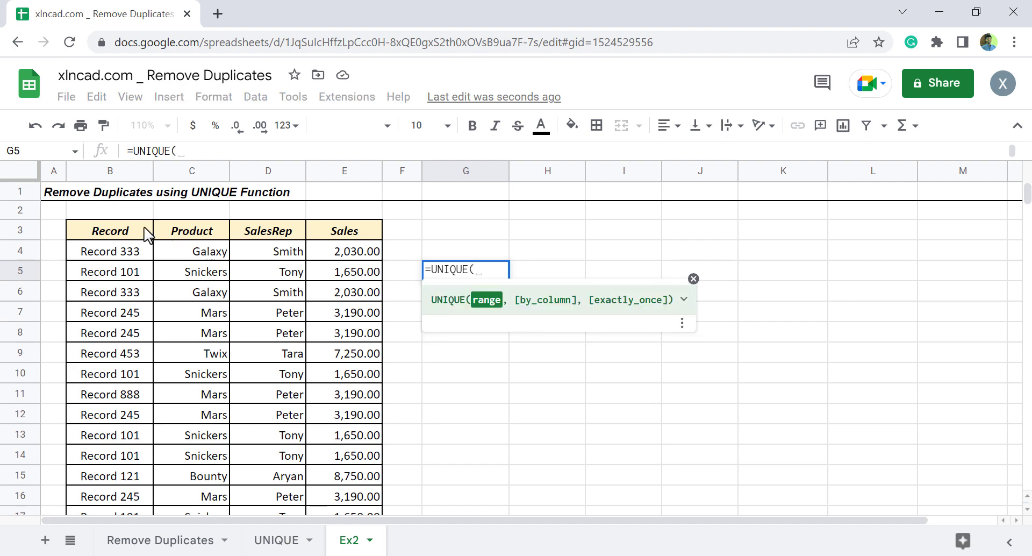
{"action": "left_click_drag", "start_coordinate": [121, 229], "coordinate": [357, 468]}
{"action": "scroll", "coordinate": [585, 312], "scroll_direction": "up", "scroll_amount": 1}
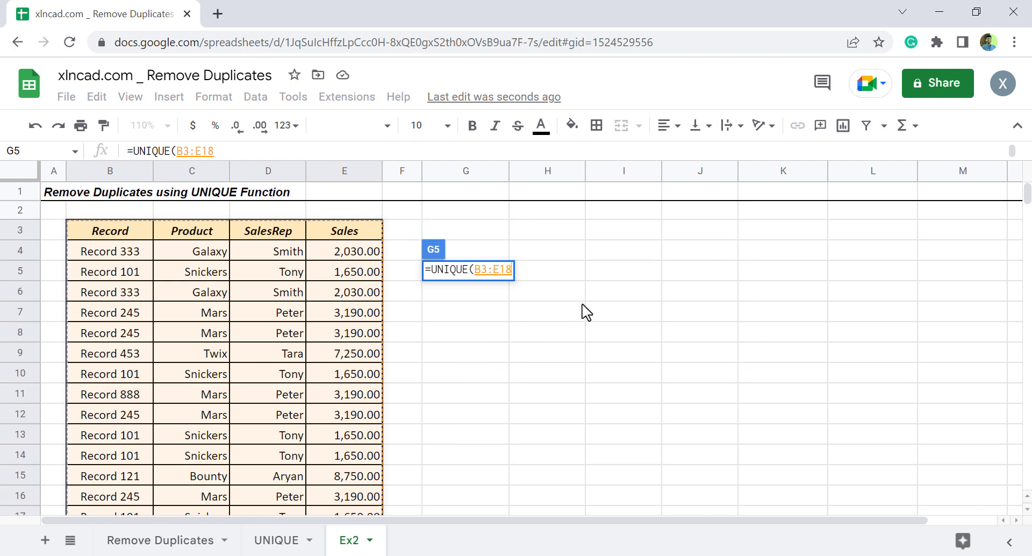
{"action": "type", "text": ")"}
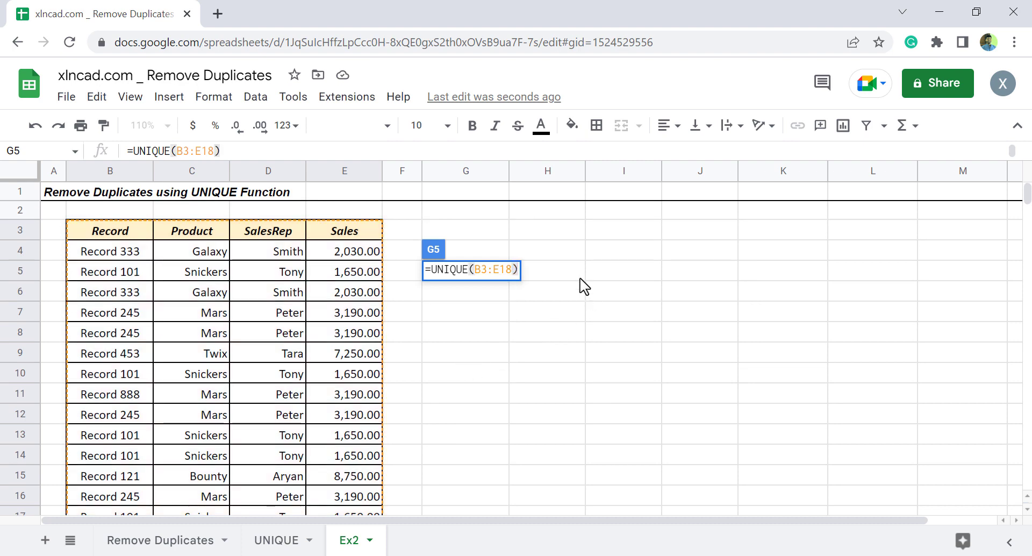
{"action": "key", "text": "Return"}
{"action": "scroll", "coordinate": [172, 353], "scroll_direction": "down", "scroll_amount": 3}
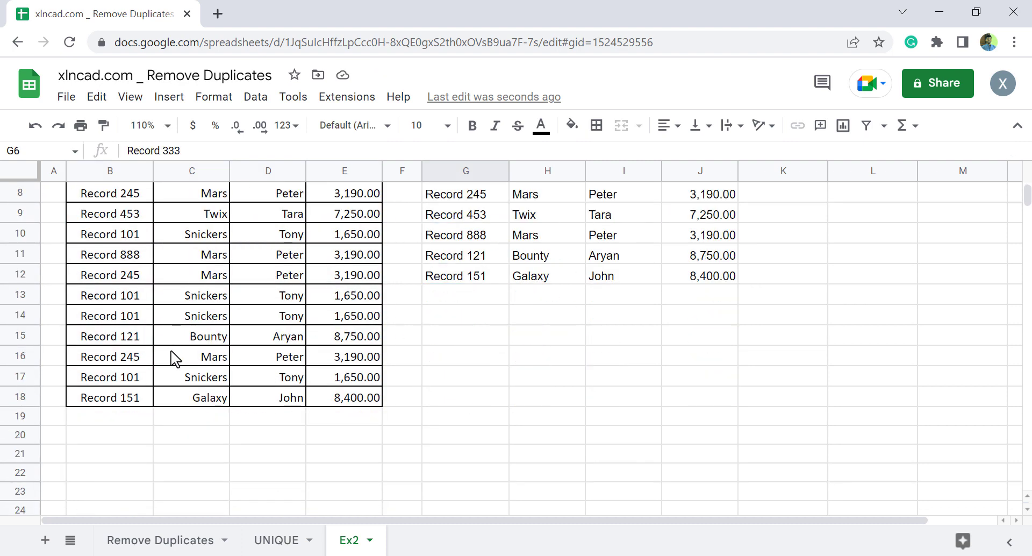
{"action": "scroll", "coordinate": [201, 277], "scroll_direction": "up", "scroll_amount": 3}
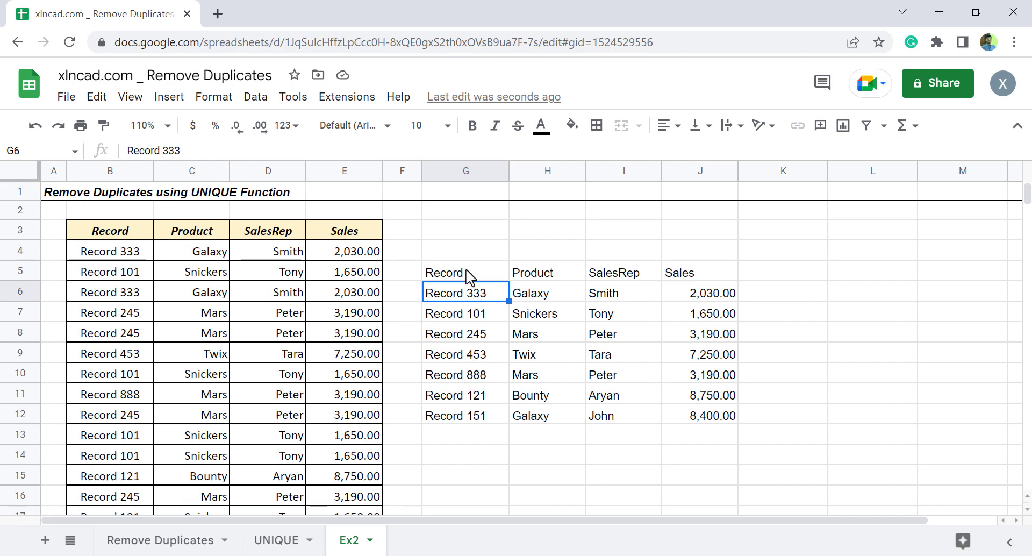
Select cell G5, which holds the UNIQUE formula for the sales table.
{"action": "left_click", "coordinate": [480, 274]}
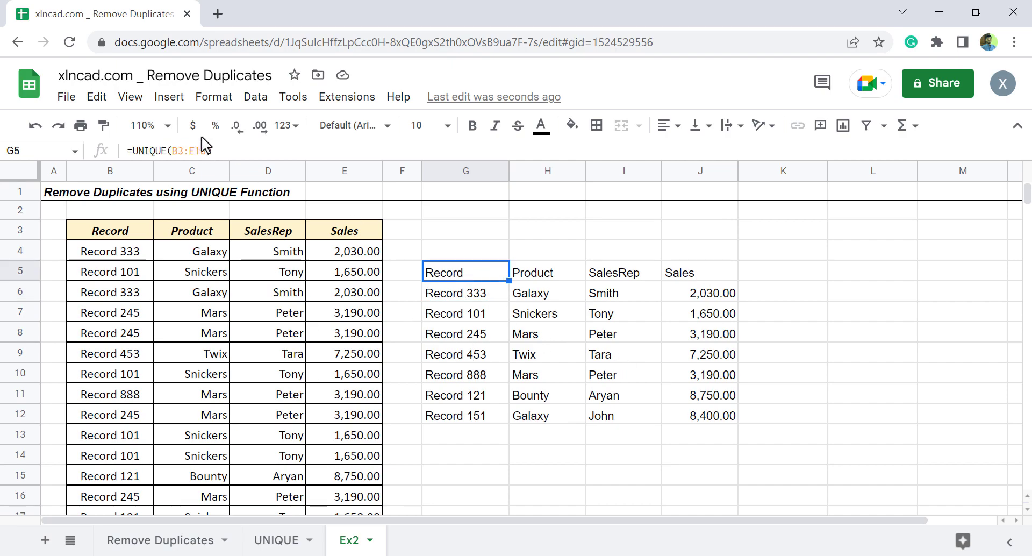